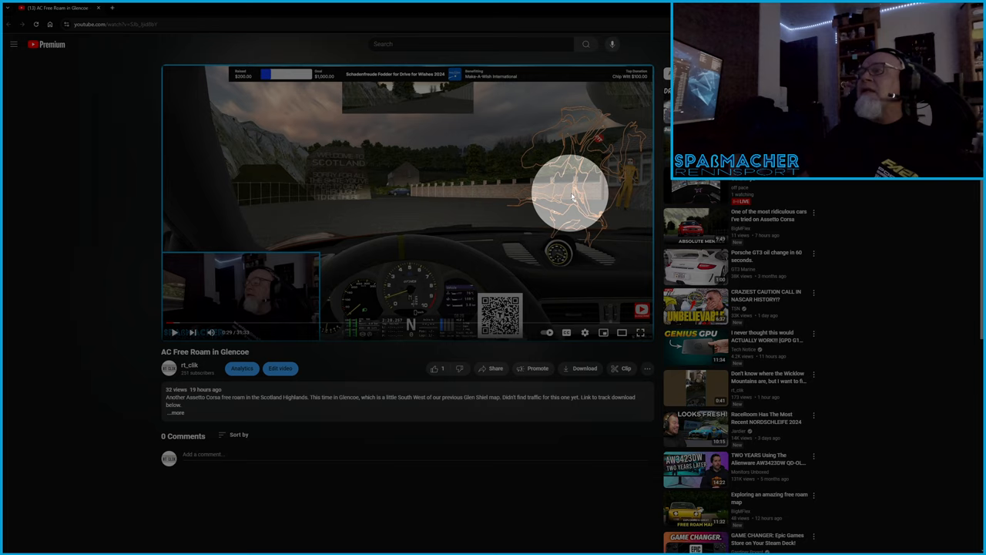
# Resume playback of the AC Free Roam in Glencoe video in YouTube.
pyautogui.click(569, 214)
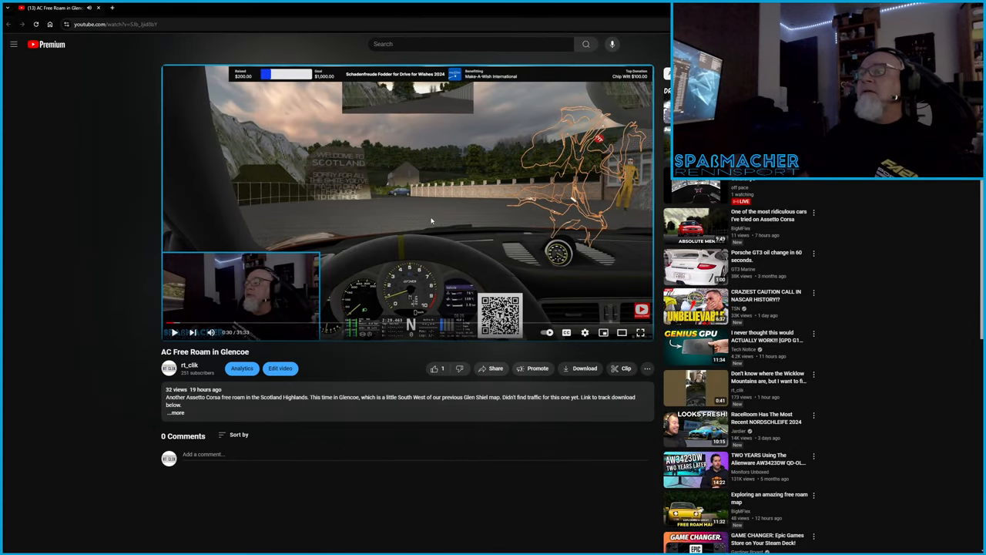
# Switch to Content Manager's Glencoe track page and start updating its map from surfaces.
pyautogui.hotkey('alt', 'Tab')
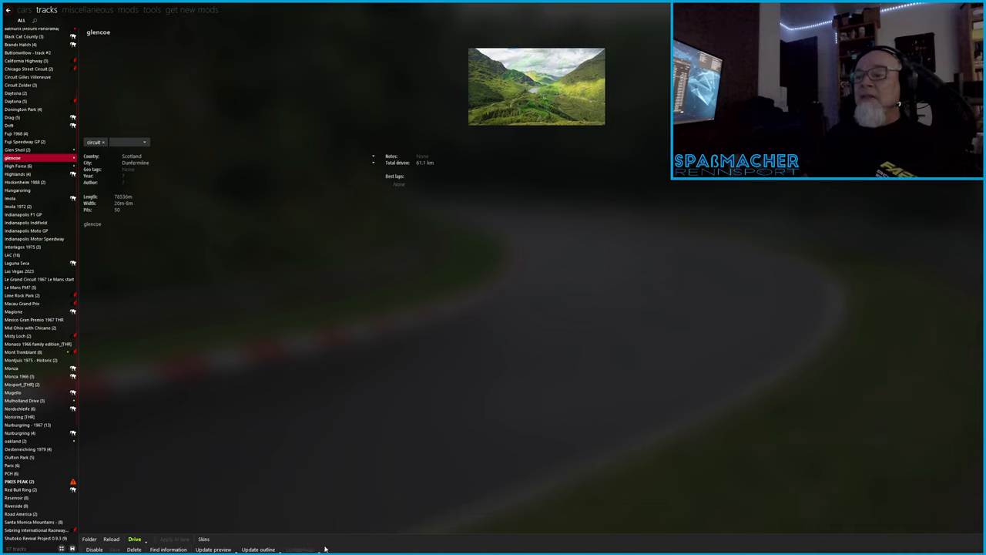
pyautogui.click(318, 549)
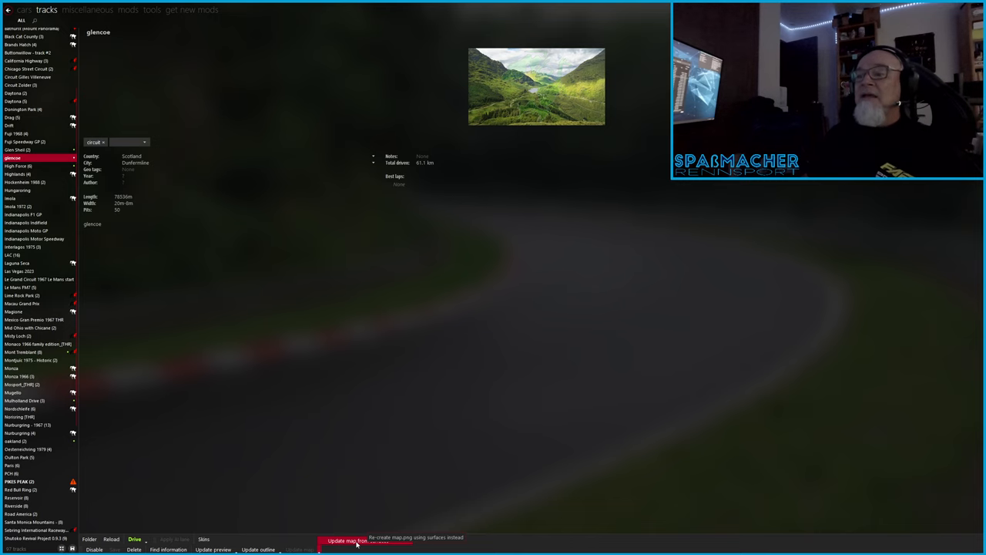
# Re-create the Glencoe map from track surfaces, save it and close the map window.
pyautogui.click(355, 541)
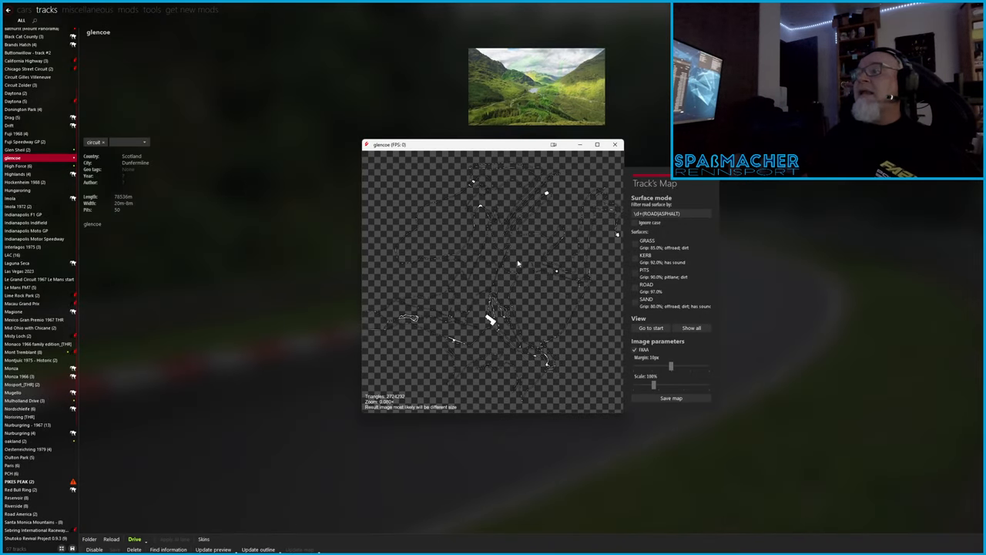
pyautogui.click(650, 399)
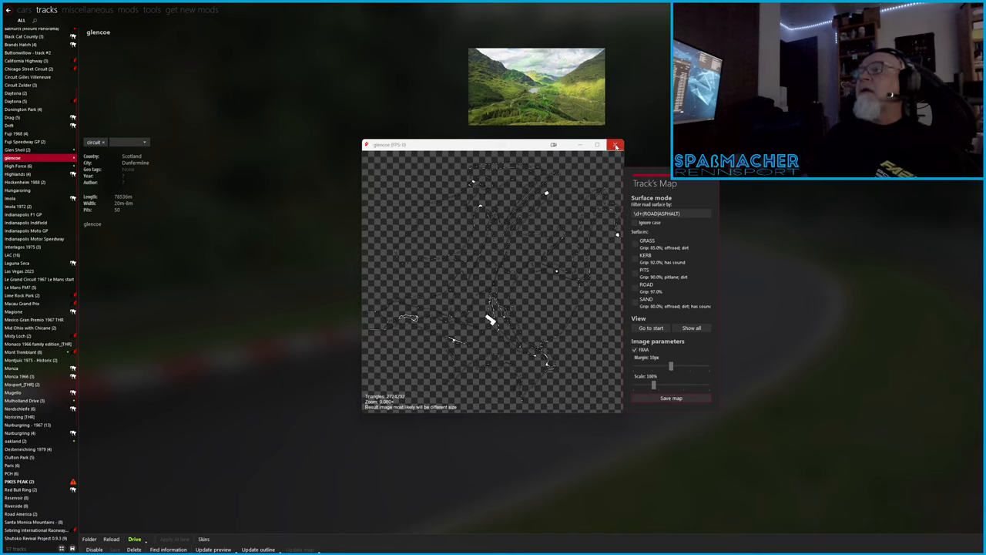
pyautogui.click(615, 145)
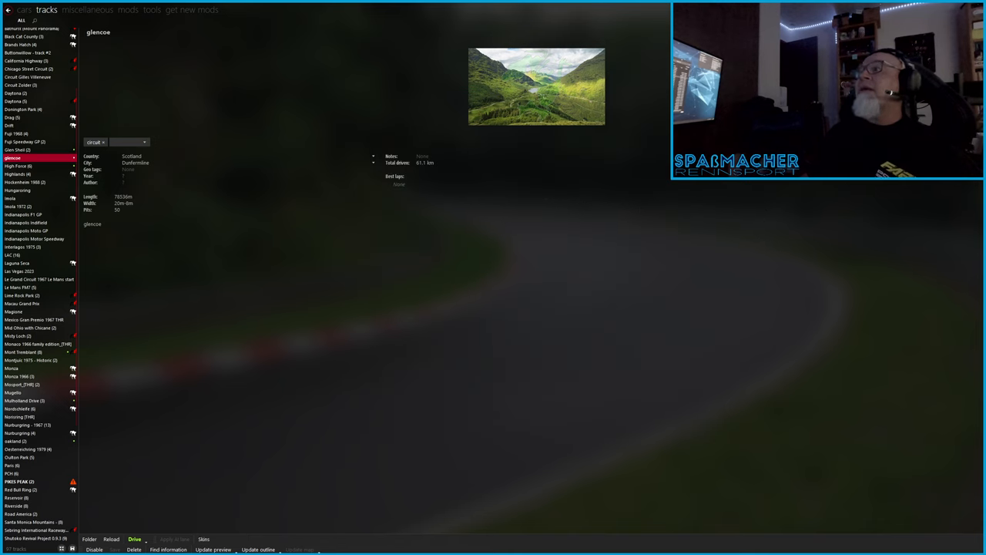
# Return to the quick session setup and launch practice with the Porsche 911 GT3 RS at Glencoe.
pyautogui.click(8, 10)
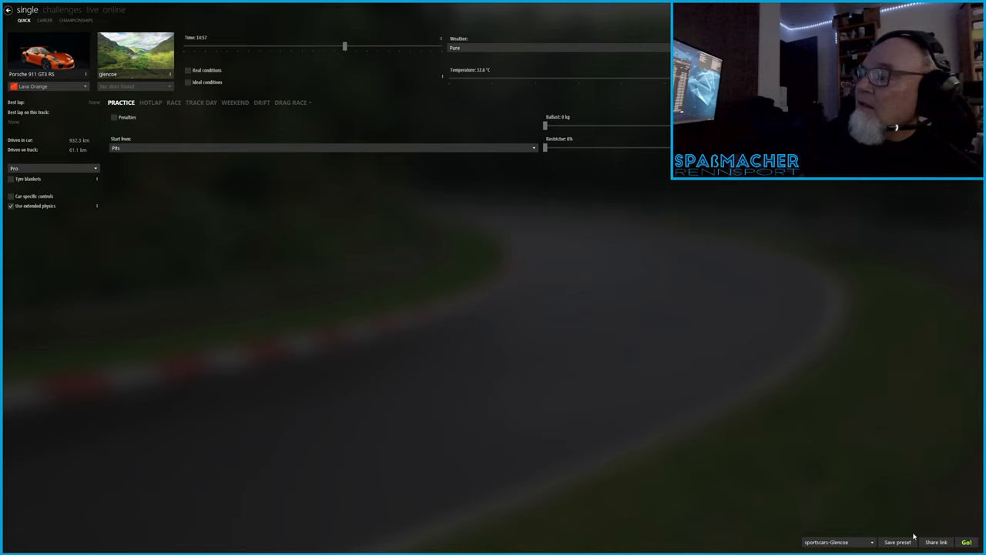
pyautogui.click(967, 542)
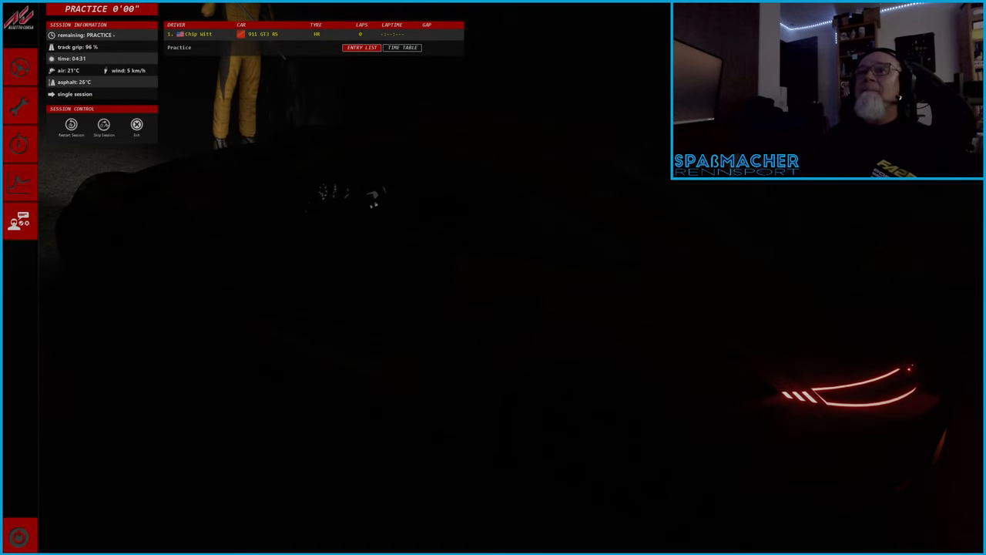
# Leave the session menu into cockpit view to check the regenerated map's car marker.
pyautogui.click(70, 124)
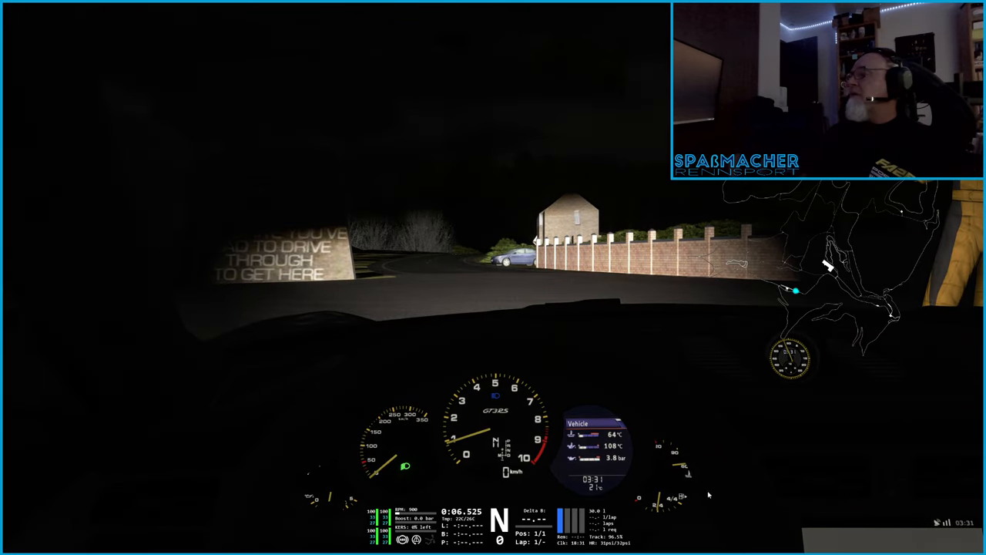